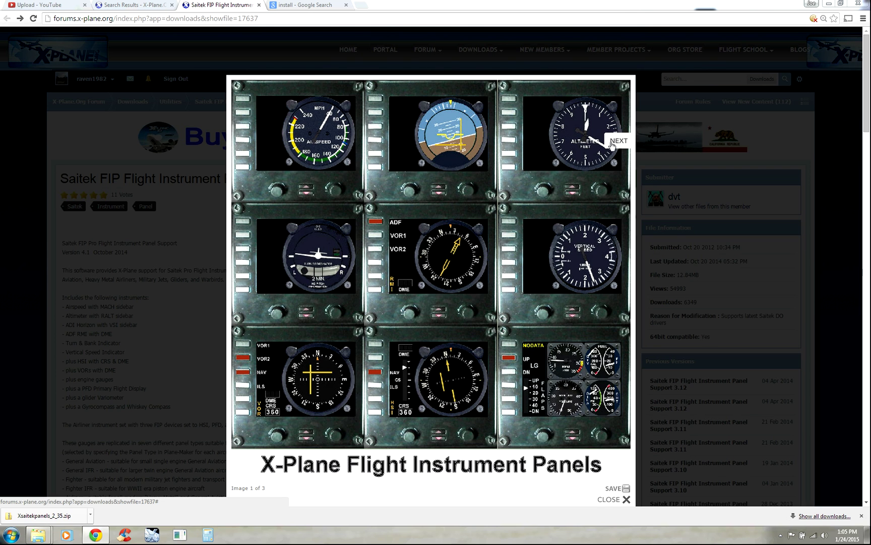
View the next Saitek FIP panel screenshots, including the airliner glass cockpit, then close the viewer
click(612, 144)
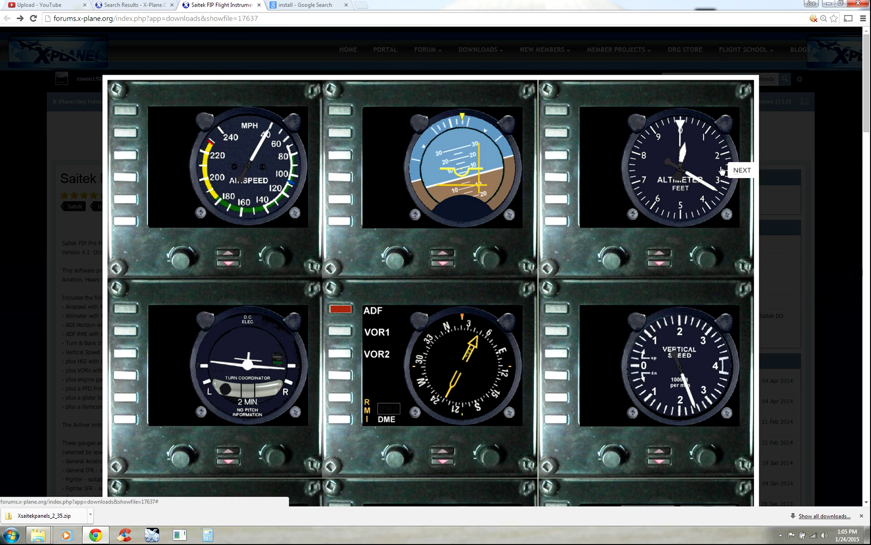
click(733, 172)
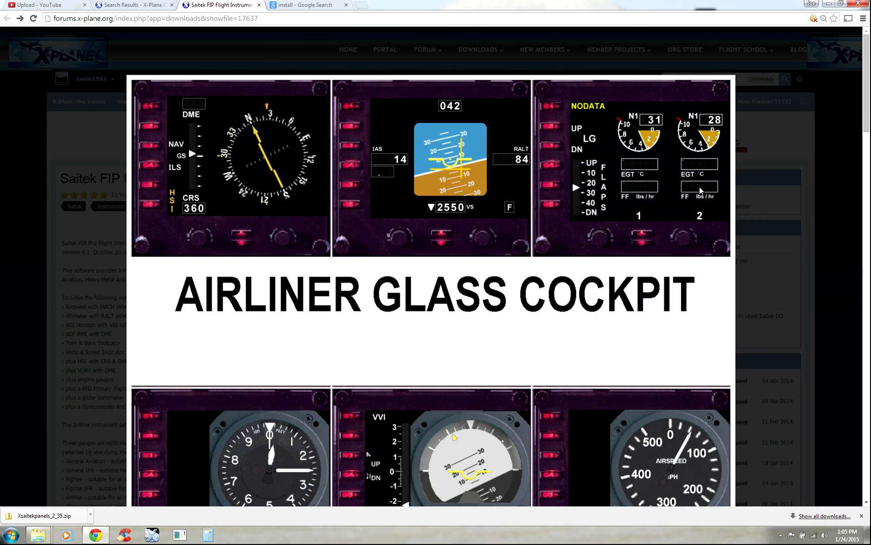
scroll(706, 202, down, 1)
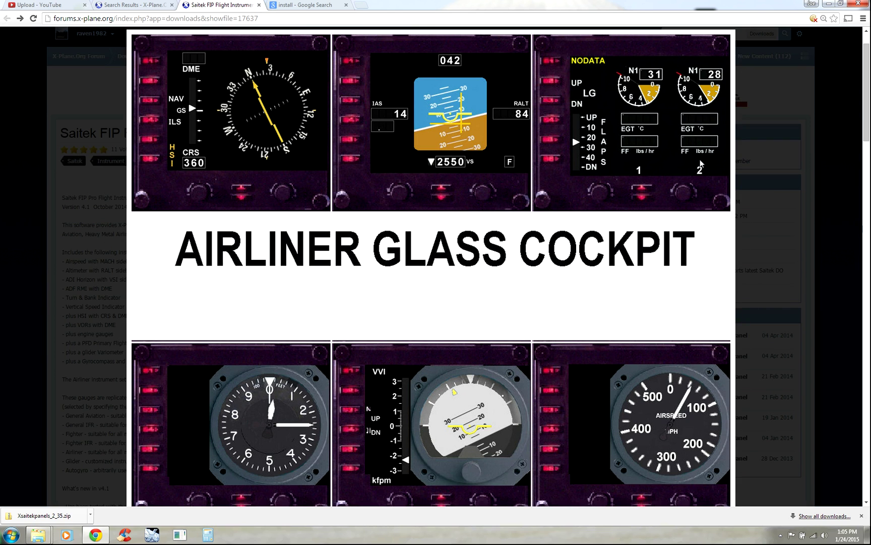
click(765, 159)
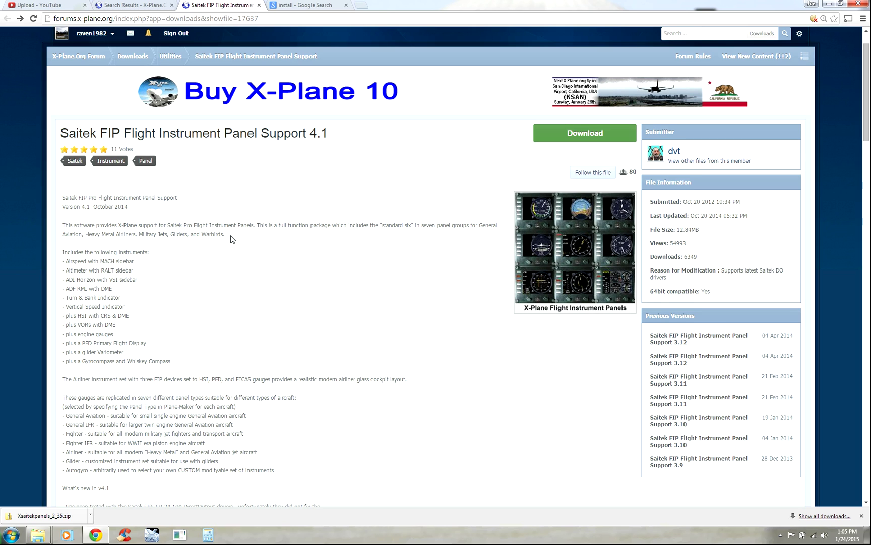
Switch to the 'saitek fip' search results and scroll through the 46 downloadable files
scroll(232, 239, down, 2)
scroll(232, 239, up, 2)
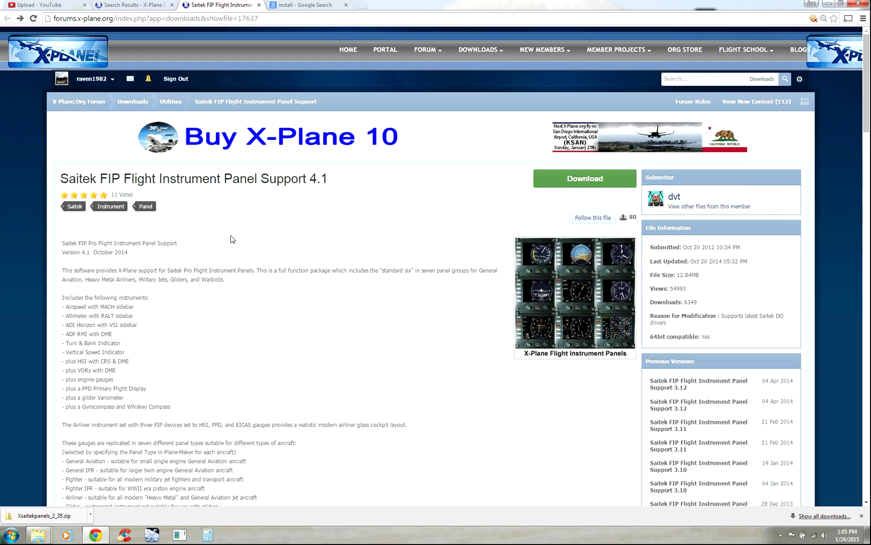
click(118, 6)
scroll(112, 63, up, 5)
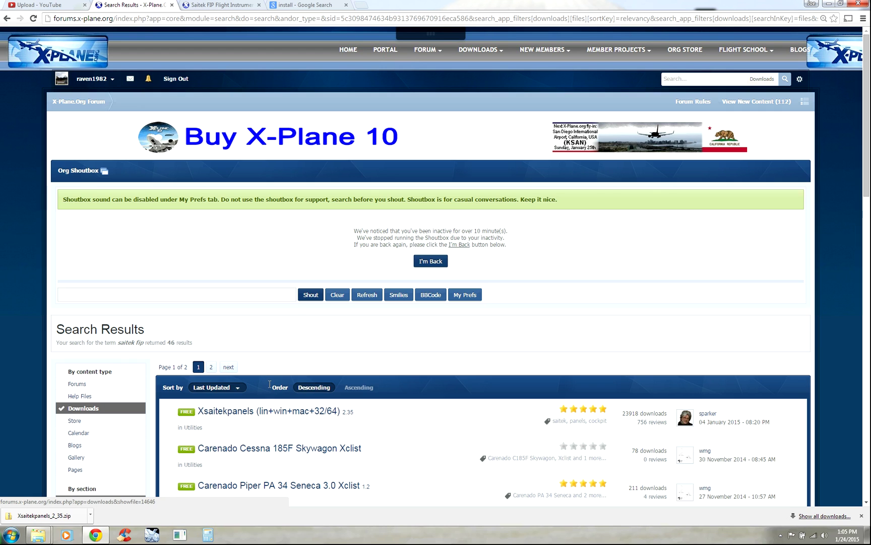
scroll(276, 350, down, 2)
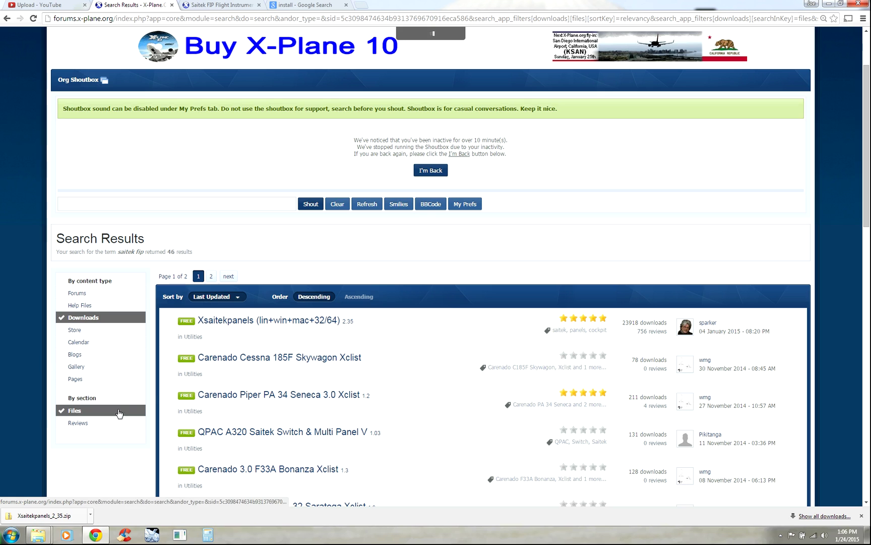
scroll(223, 381, down, 3)
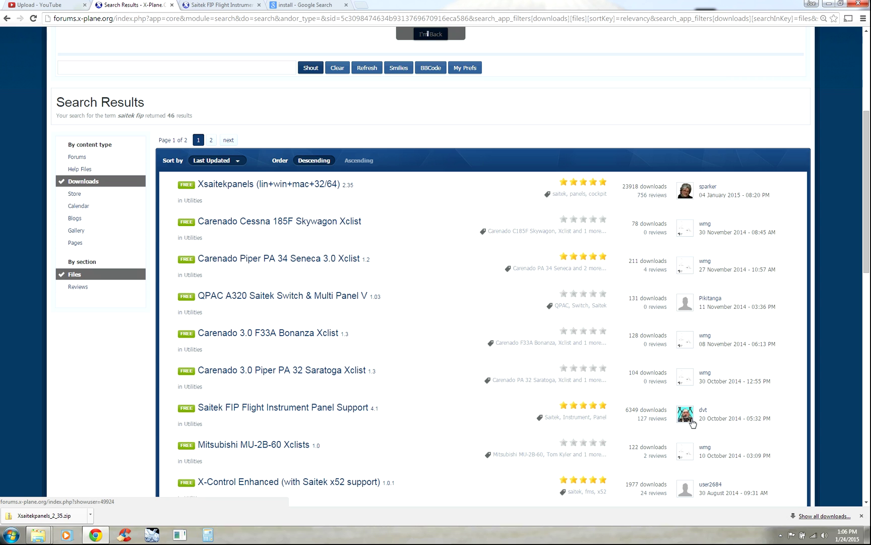
Read the Saitek FIP Flight Instrument Panel Support 4.1 notes, then open its download choices
click(225, 7)
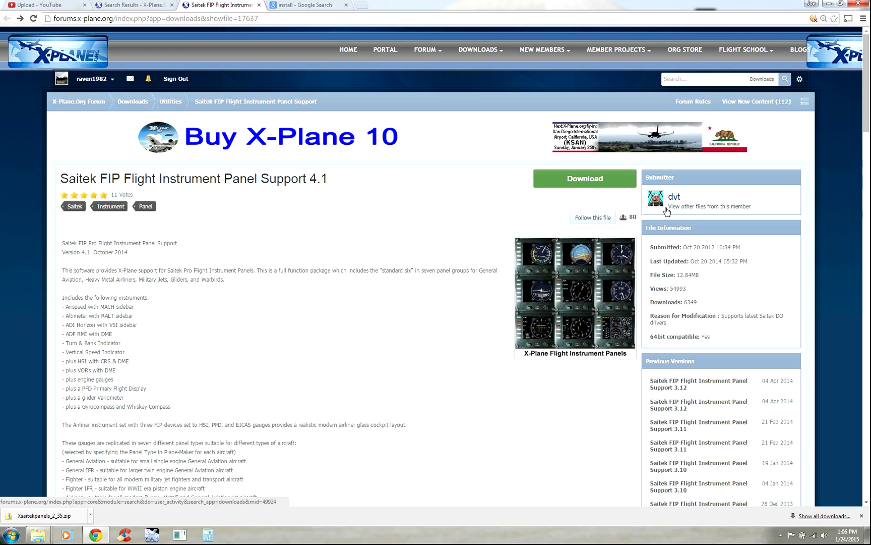
scroll(249, 273, down, 3)
scroll(249, 276, down, 3)
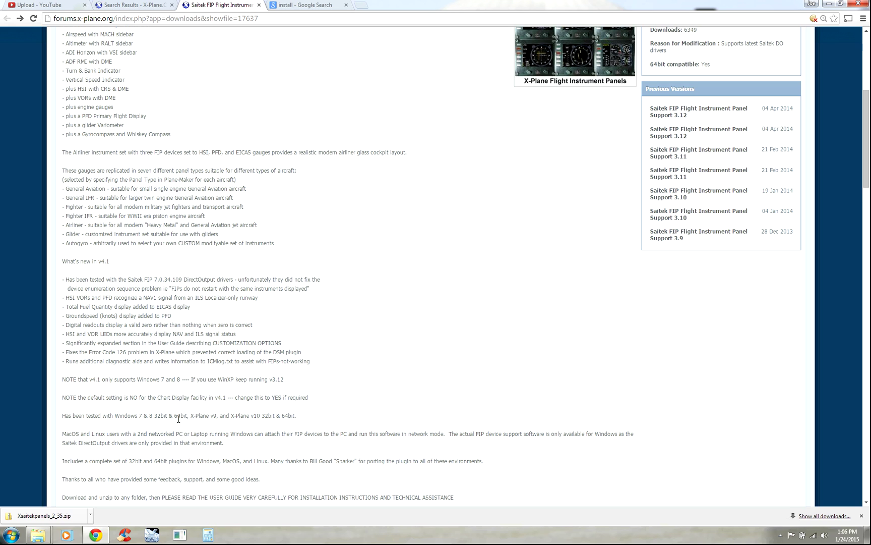
scroll(170, 415, down, 1)
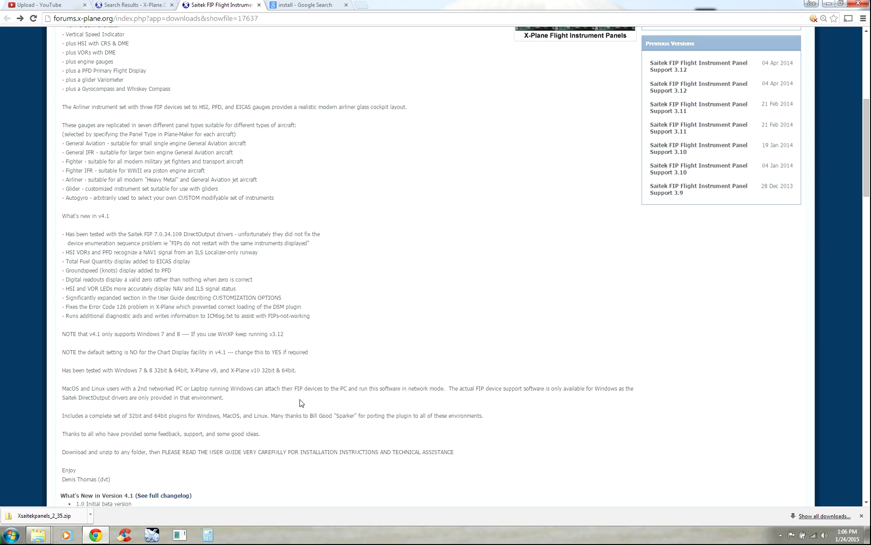
scroll(300, 402, up, 6)
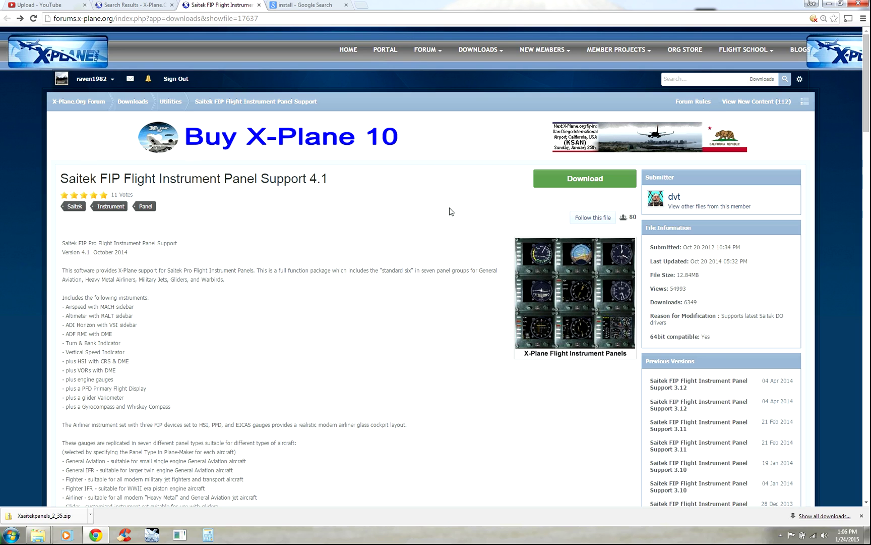
click(598, 180)
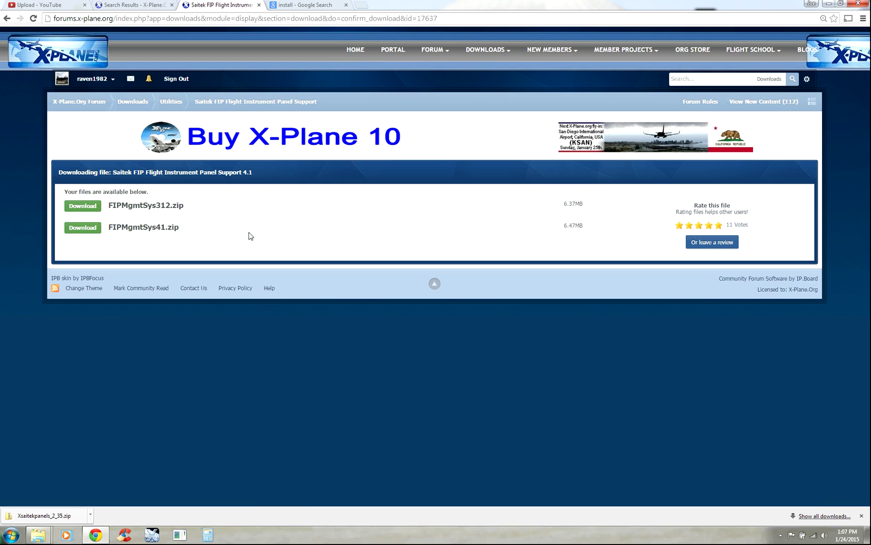
Download FIPMgmtSys41.zip (6.5 MB), the version 4.1 file
click(78, 231)
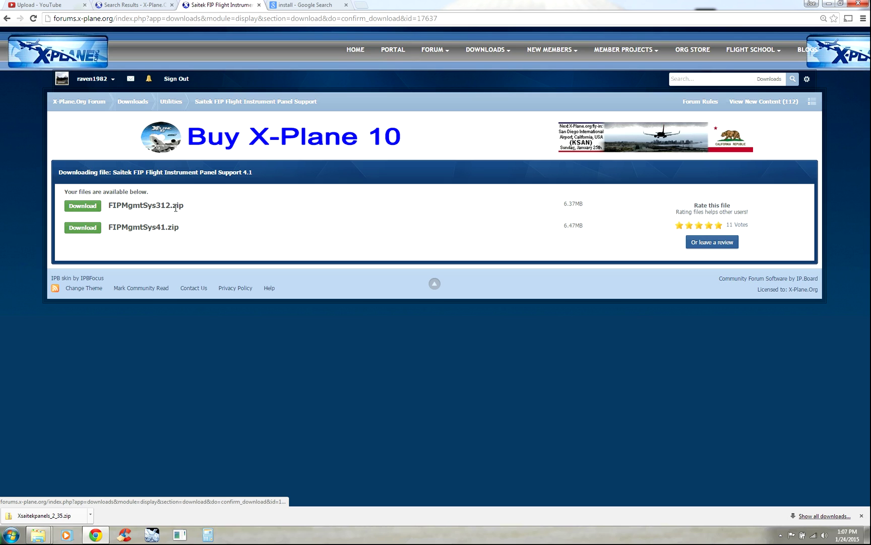
click(83, 231)
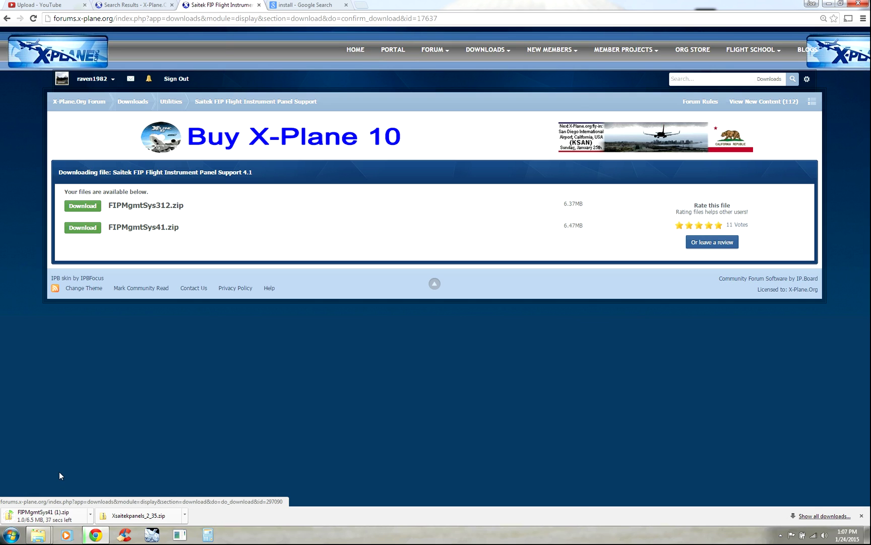
mouse_move(37, 534)
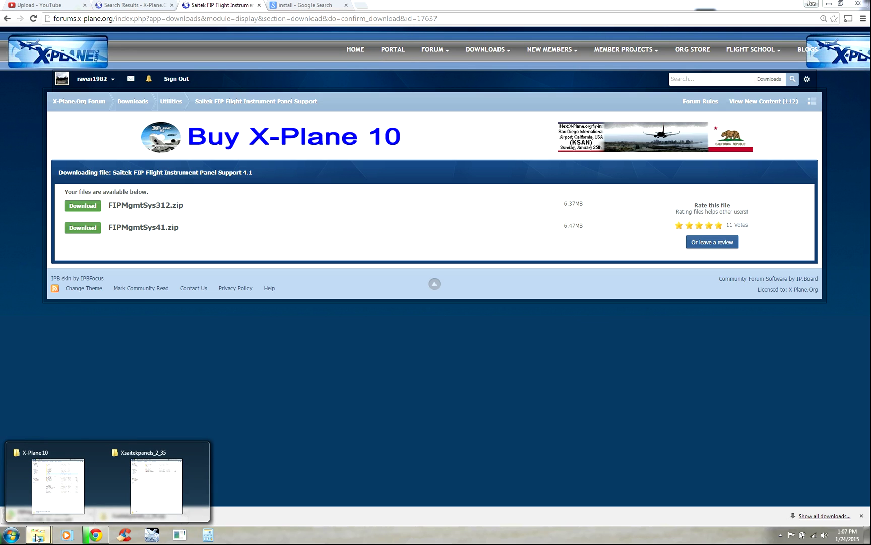
Bring up the Explorer windows and show the Downloads folder in the left one
click(43, 508)
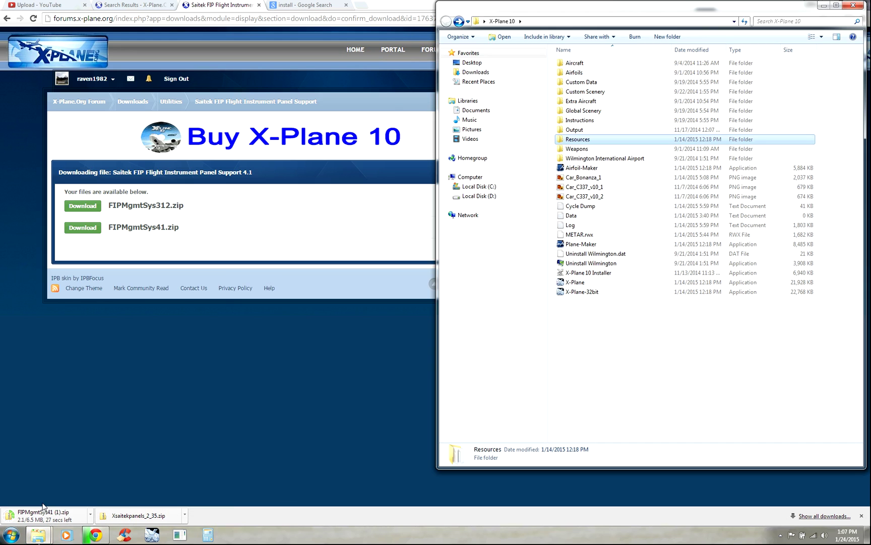
click(38, 534)
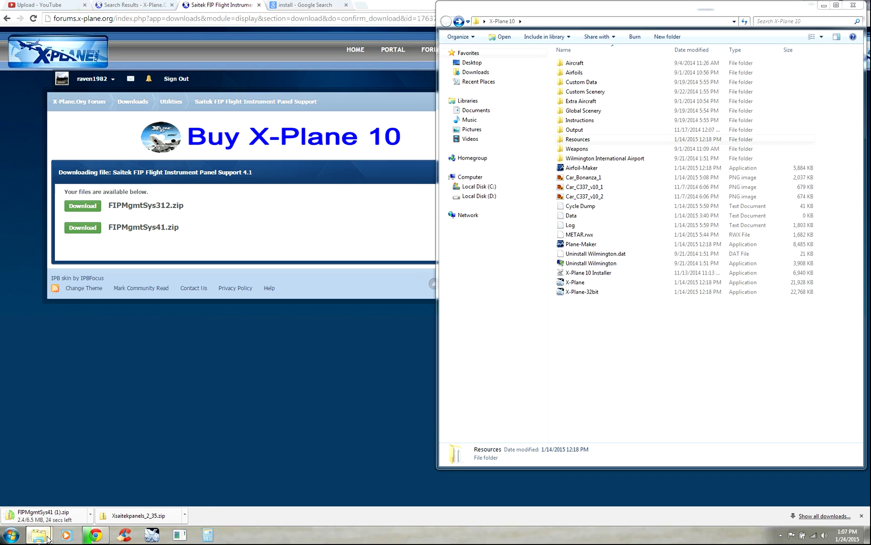
click(181, 492)
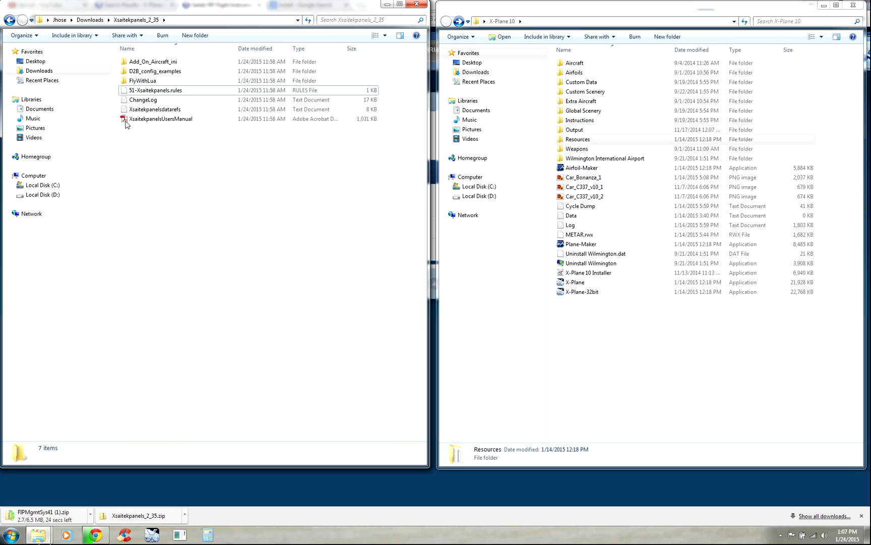
click(9, 20)
click(9, 20)
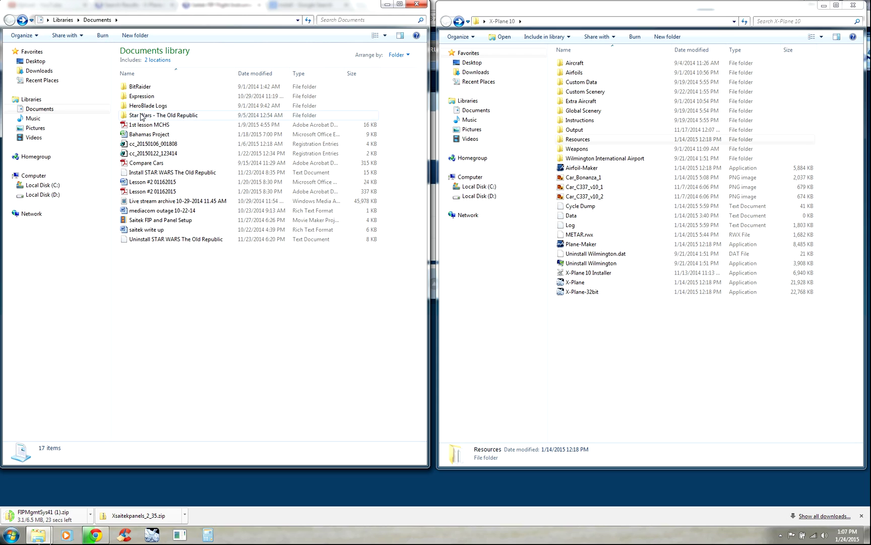
click(40, 72)
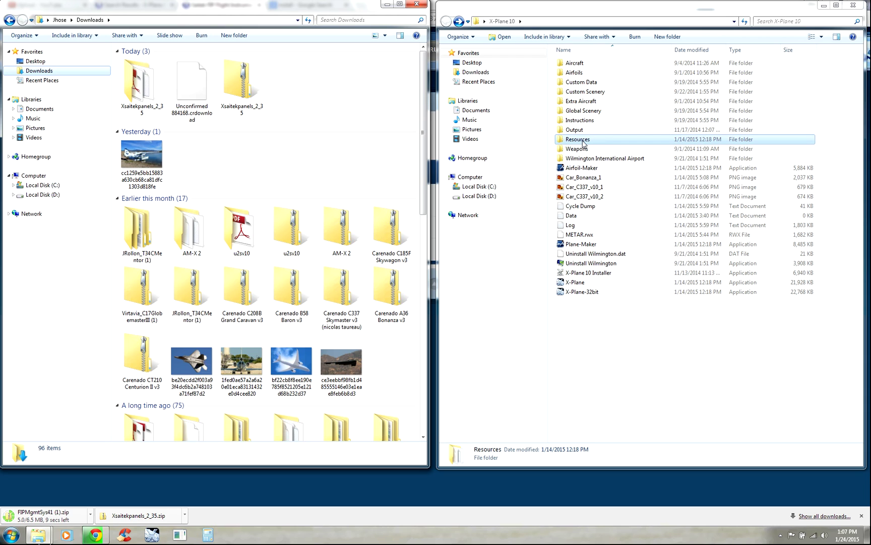
Open X-Plane 10's Resources > plugins folder in the right Explorer window
double_click(583, 142)
click(583, 132)
double_click(583, 132)
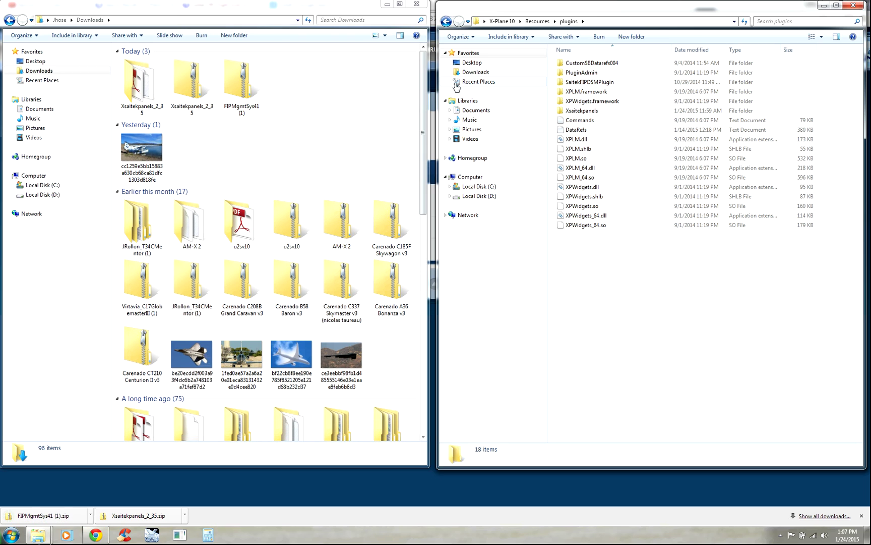
Extract All from FIPMgmtSys41 (1).zip into a same-named folder in Downloads
click(243, 90)
right_click(244, 89)
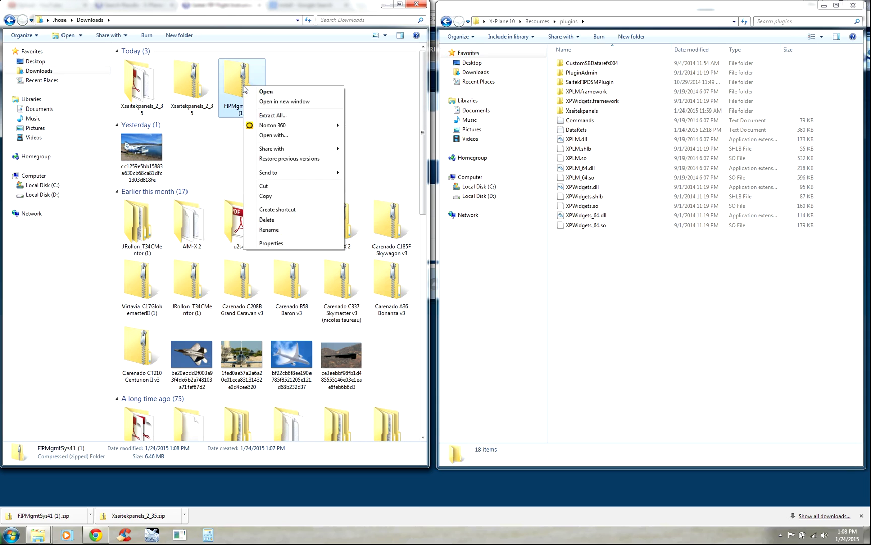
click(271, 116)
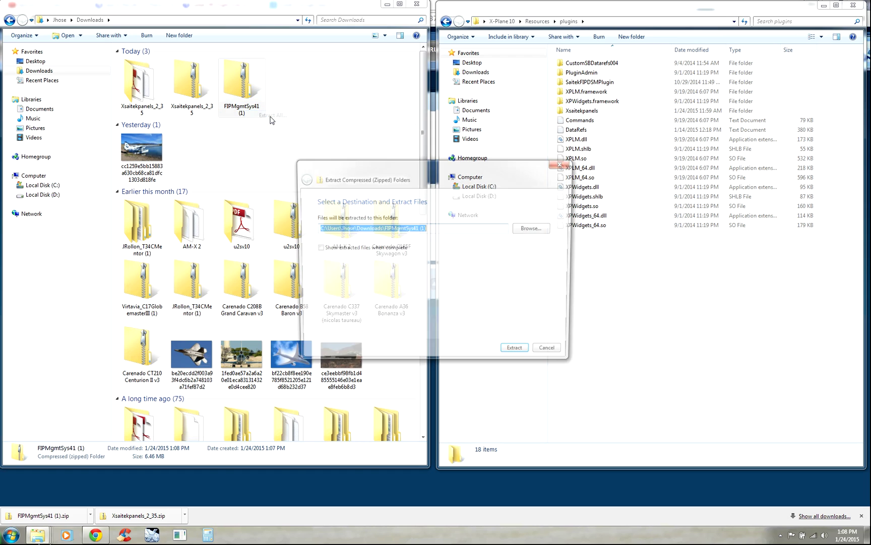
click(519, 353)
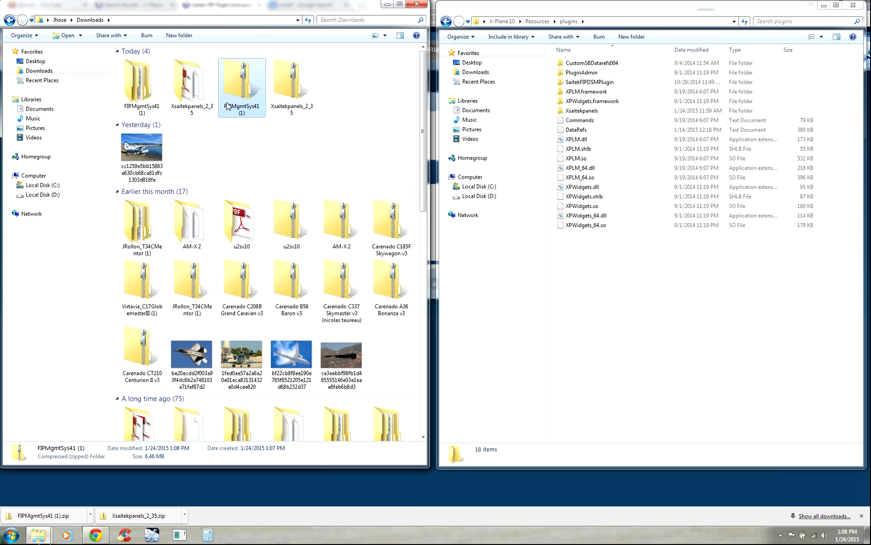
Drag SaitekFIPDSMPlugin from FIPMgmtSys41 (1) > FIP MgmtSys v4.1 into the plugins folder
double_click(146, 102)
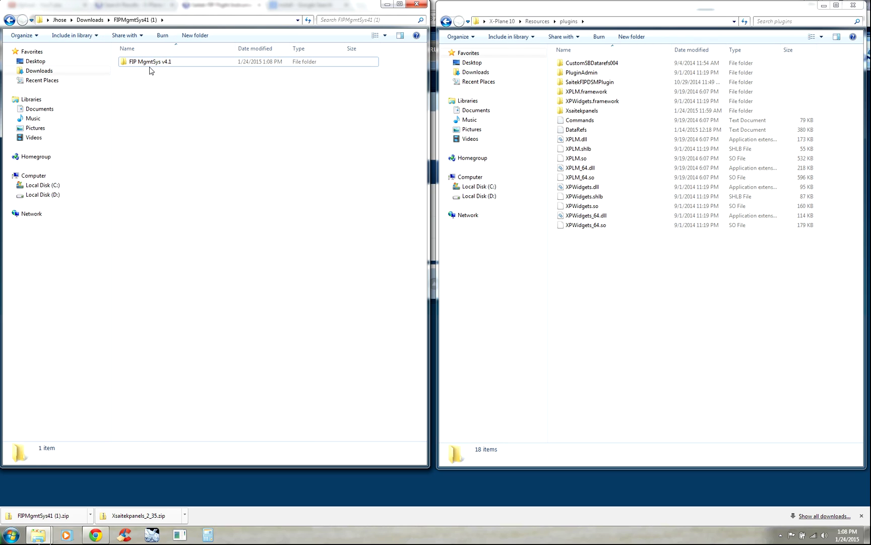
double_click(150, 64)
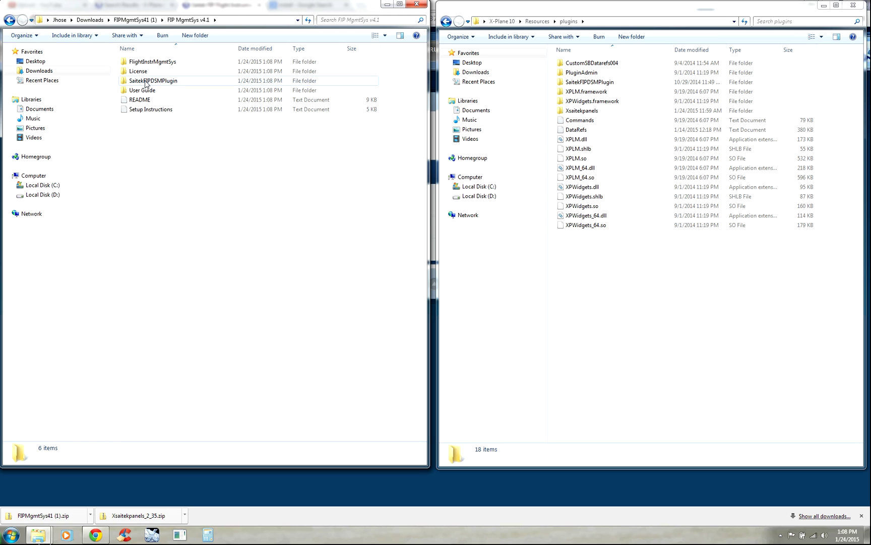
click(146, 82)
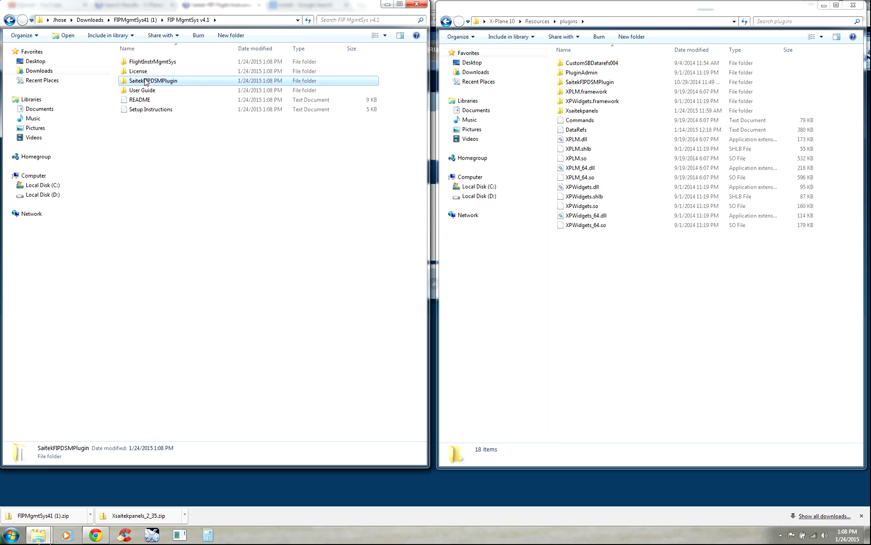
drag(146, 82, 614, 283)
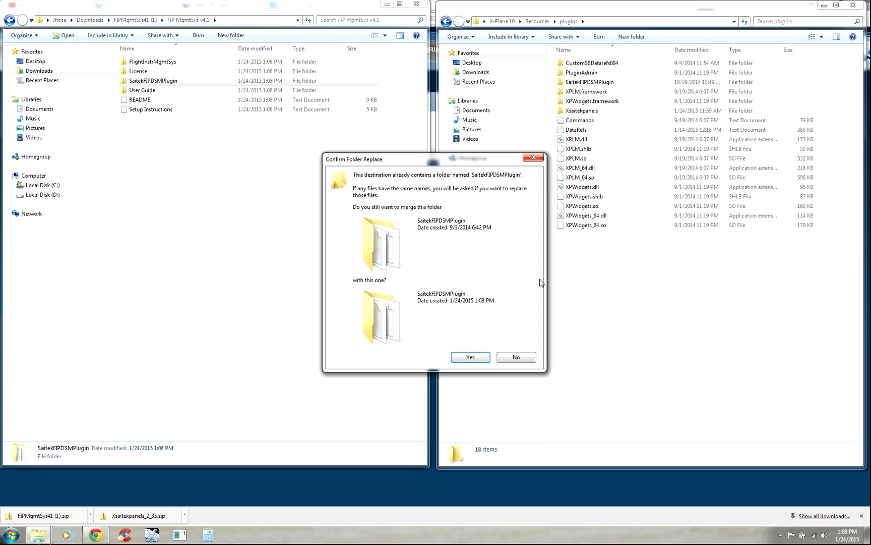
Merge with the existing folder, replacing DSMhistory.dat and all other conflicting files
click(472, 358)
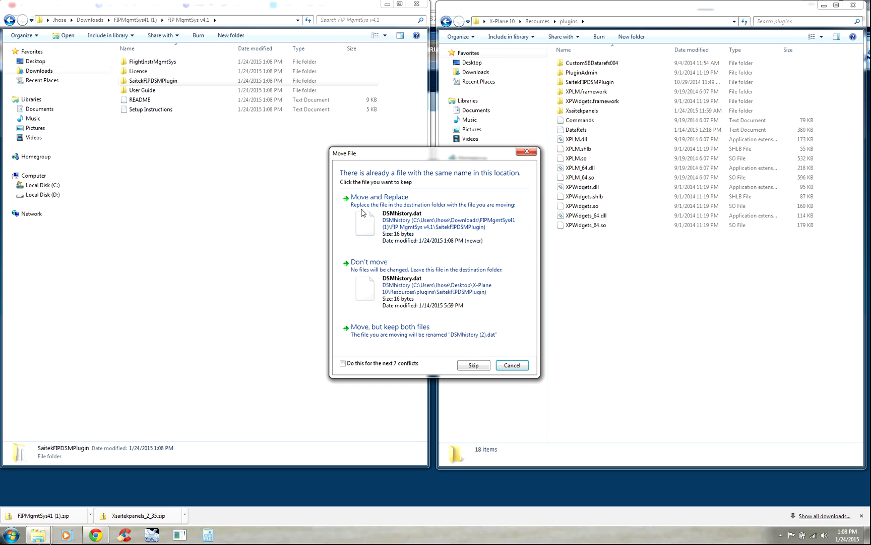
click(414, 226)
click(389, 366)
click(421, 351)
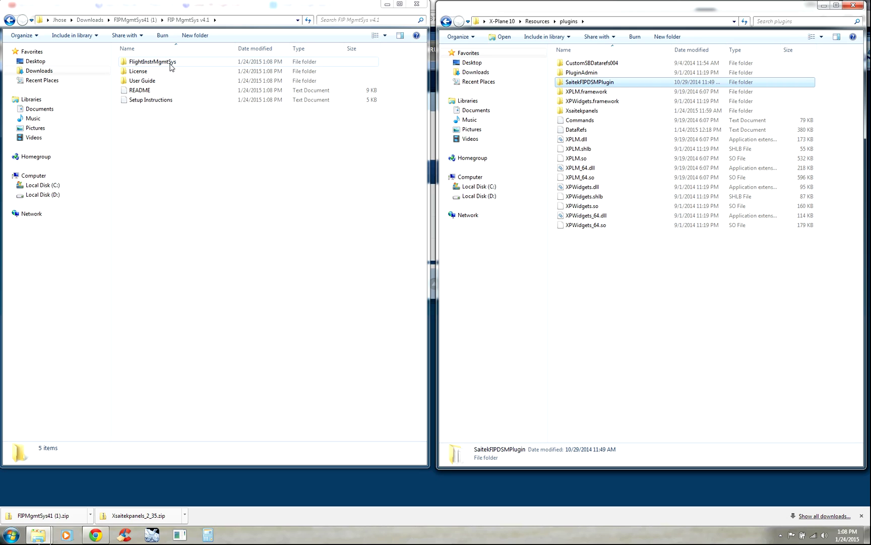
Minimize the plugins window and Chrome, then drag FlightInstrMgmtSys onto the desktop
click(823, 7)
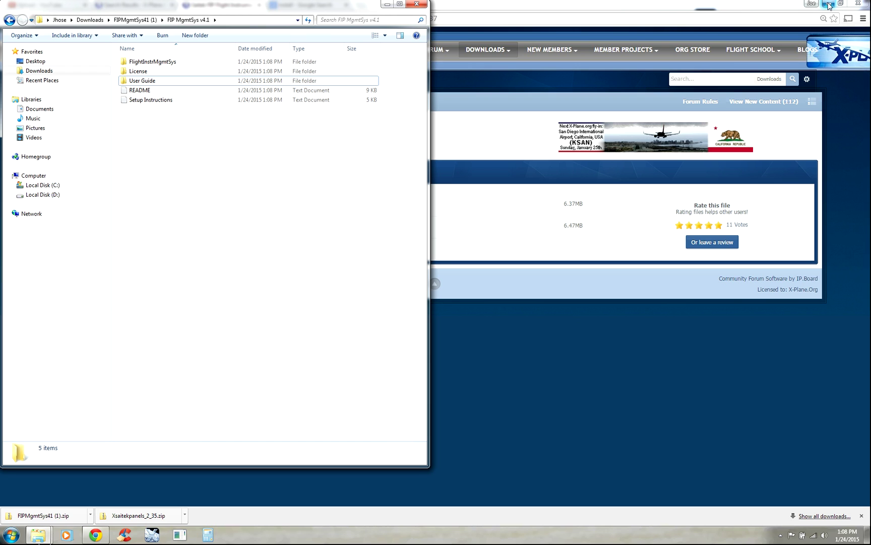
click(829, 6)
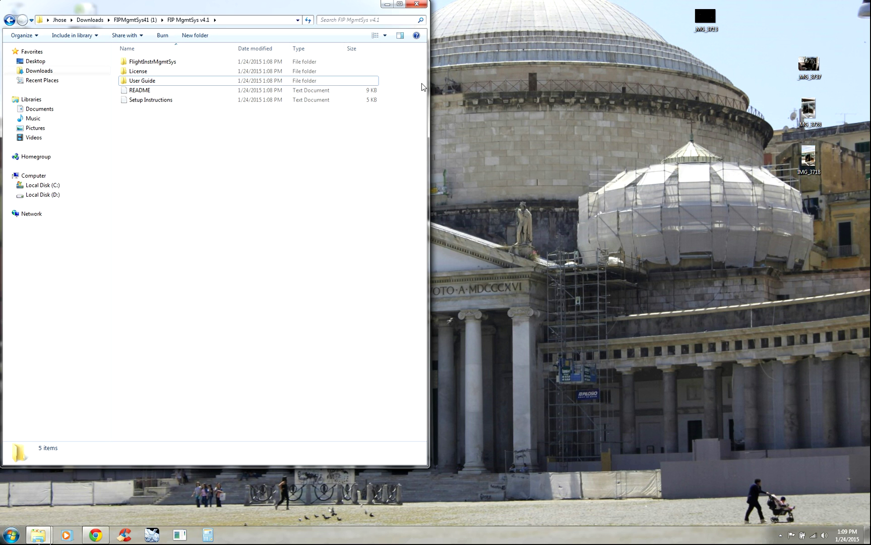
click(137, 67)
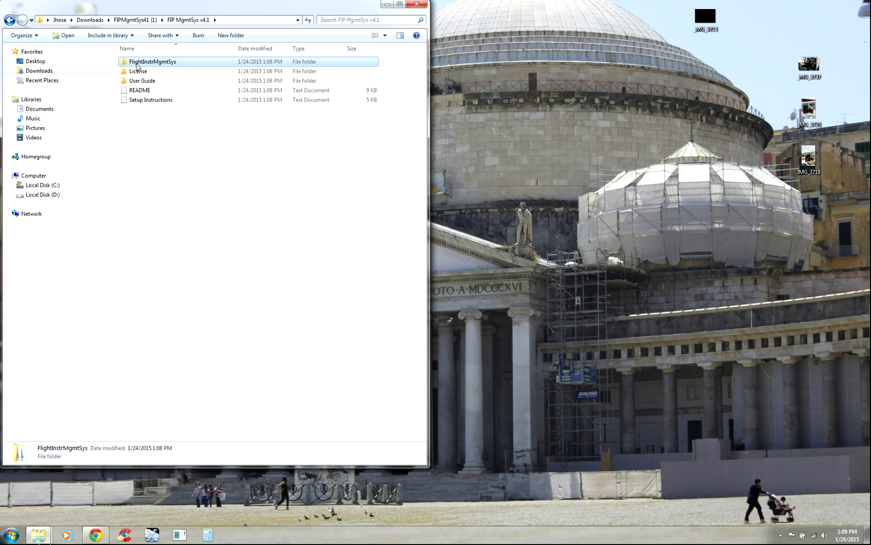
drag(137, 66, 611, 39)
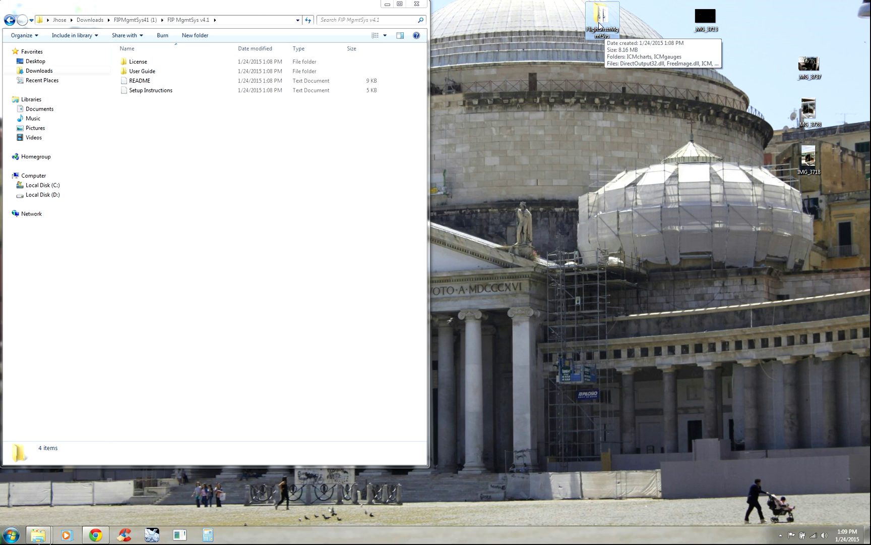
Open the desktop FlightInstrMgmtSys folder and launch ICM, choosing Run at the Security Warning
double_click(599, 20)
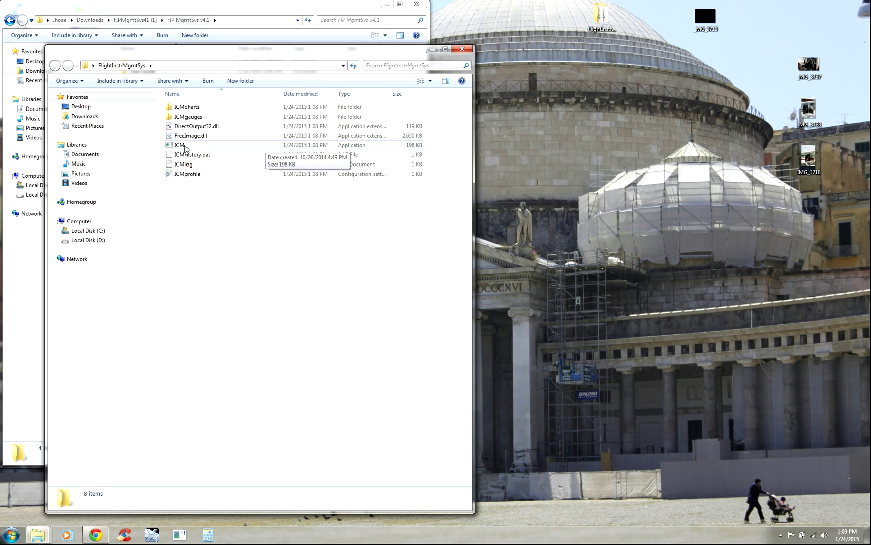
double_click(185, 146)
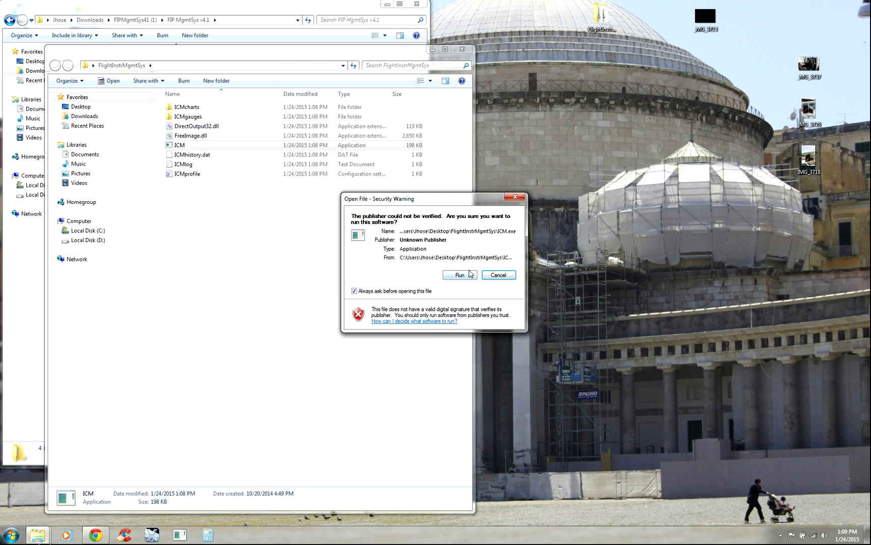
click(470, 274)
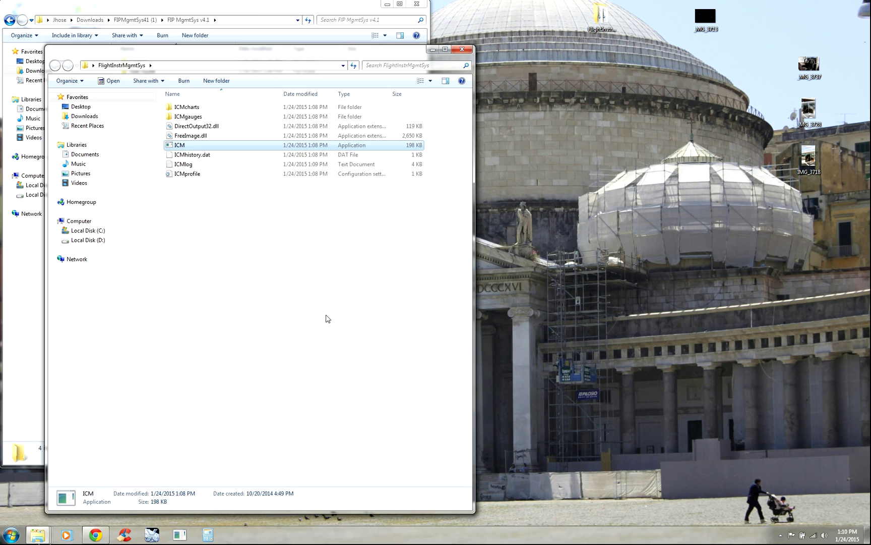
Start ICM again and drag its taskbar button ahead of Calculator to keep it pinned
double_click(192, 147)
drag(240, 541, 208, 538)
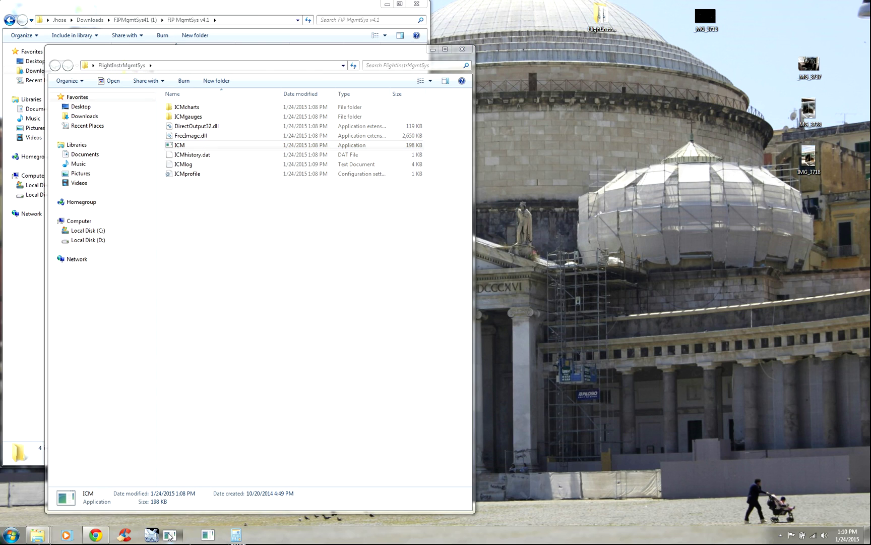